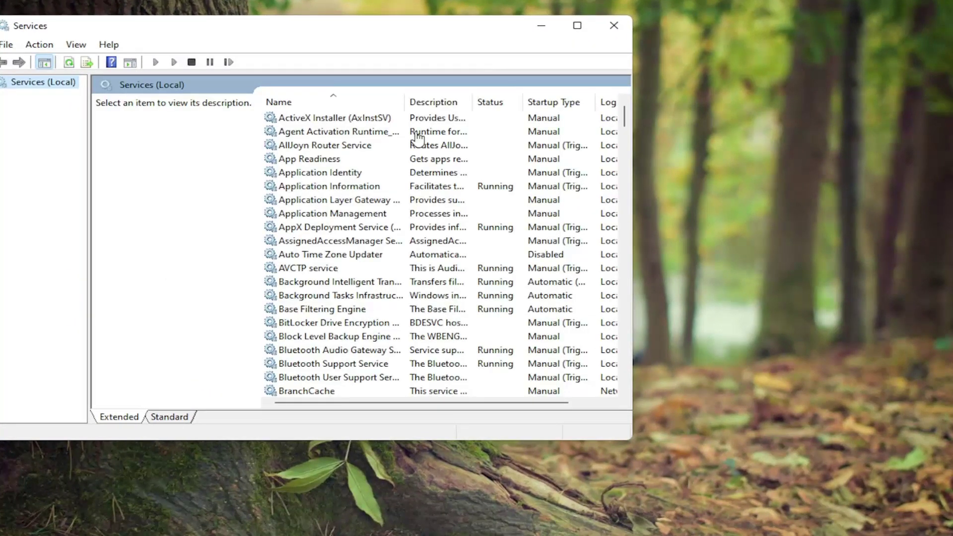
# Step: Move and enlarge the Services window, widening the Name column to show full service names
pyautogui.moveTo(344, 28); pyautogui.dragTo(428, 30)
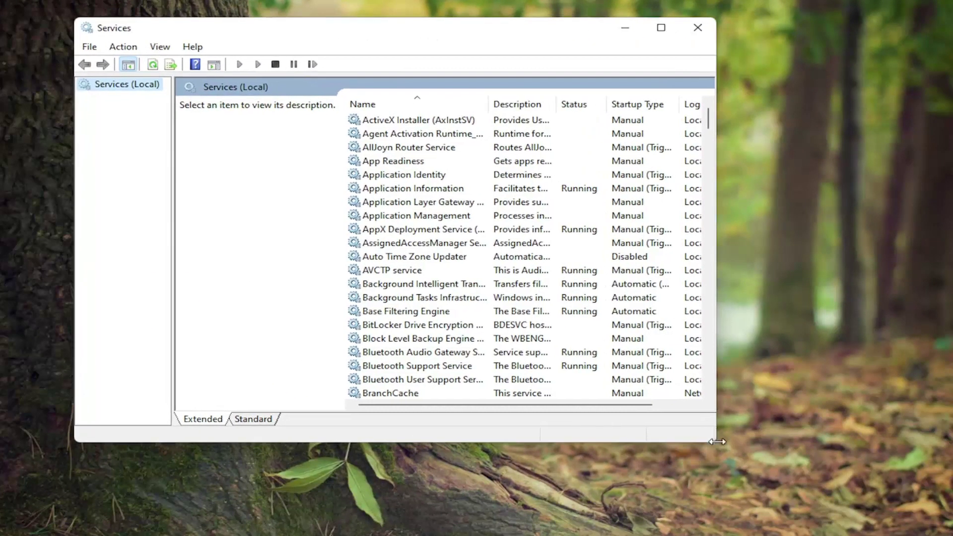
pyautogui.moveTo(716, 447); pyautogui.dragTo(868, 514)
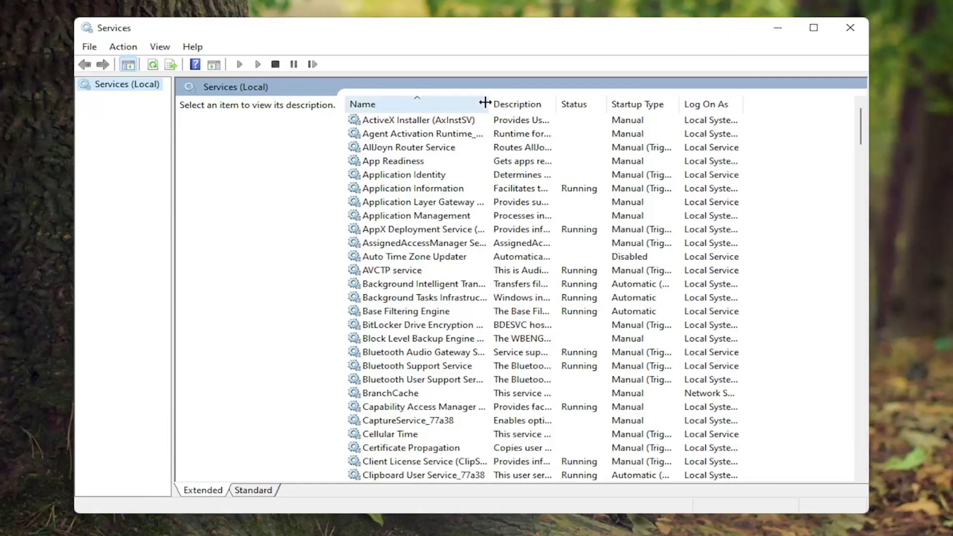
pyautogui.moveTo(488, 103); pyautogui.dragTo(525, 110)
# Step: Confirm Remote Procedure Call (RPC) is Running with Automatic startup in its properties
pyautogui.scroll(-20, 490, 355)
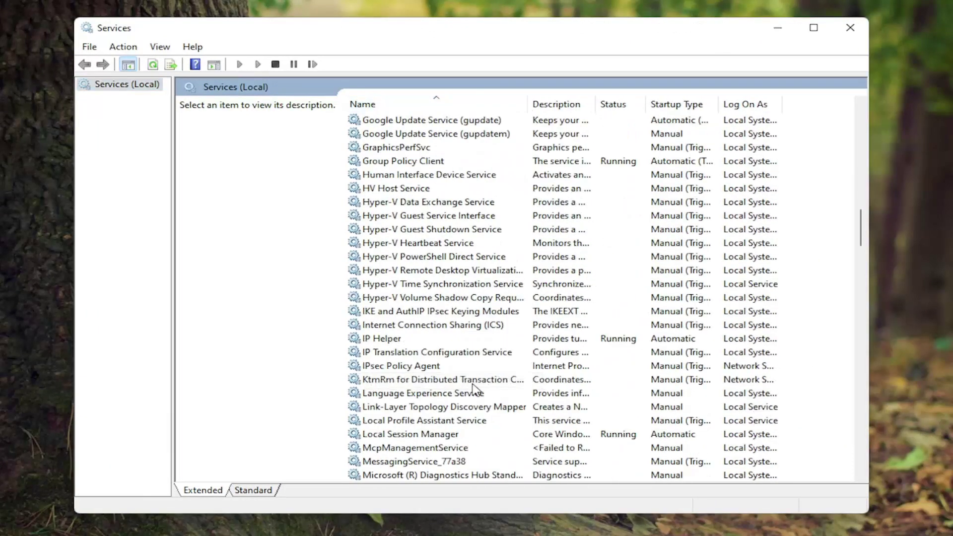
pyautogui.scroll(-7, 448, 392)
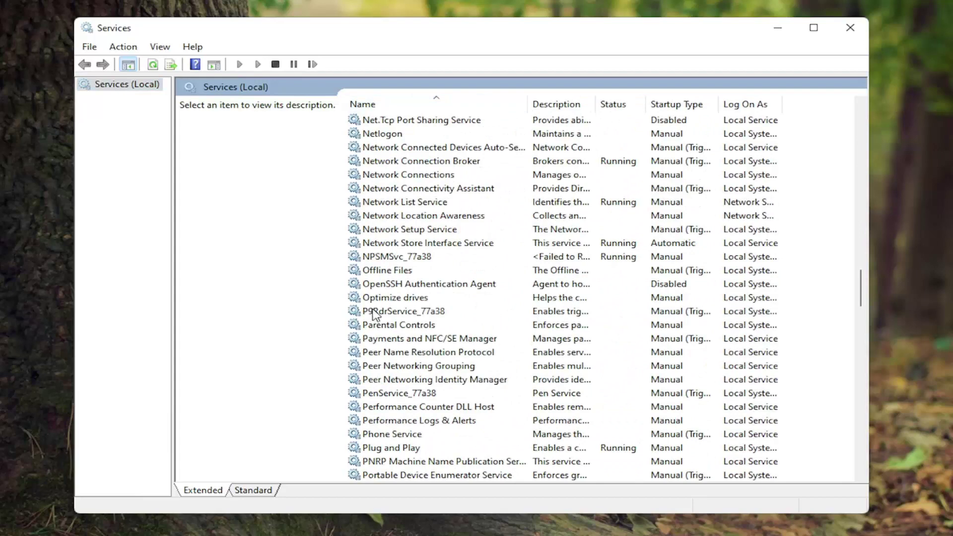
pyautogui.scroll(-4, 374, 316)
pyautogui.scroll(-3, 387, 360)
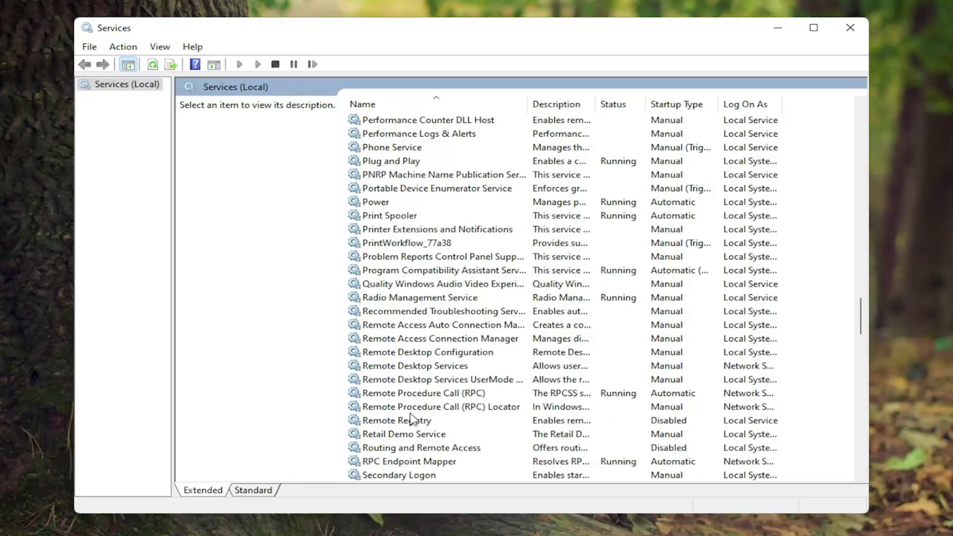
pyautogui.click(409, 395)
pyautogui.doubleClick(415, 393)
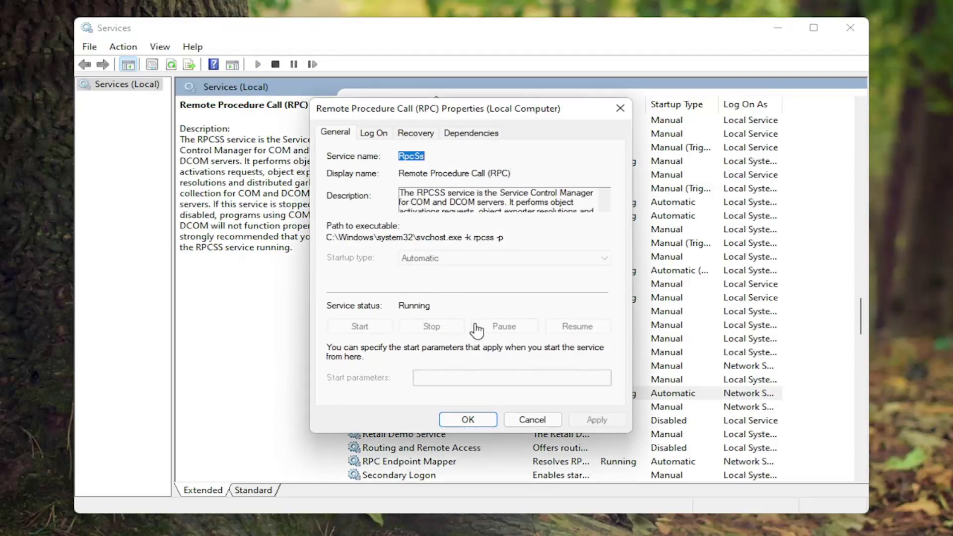
pyautogui.click(468, 419)
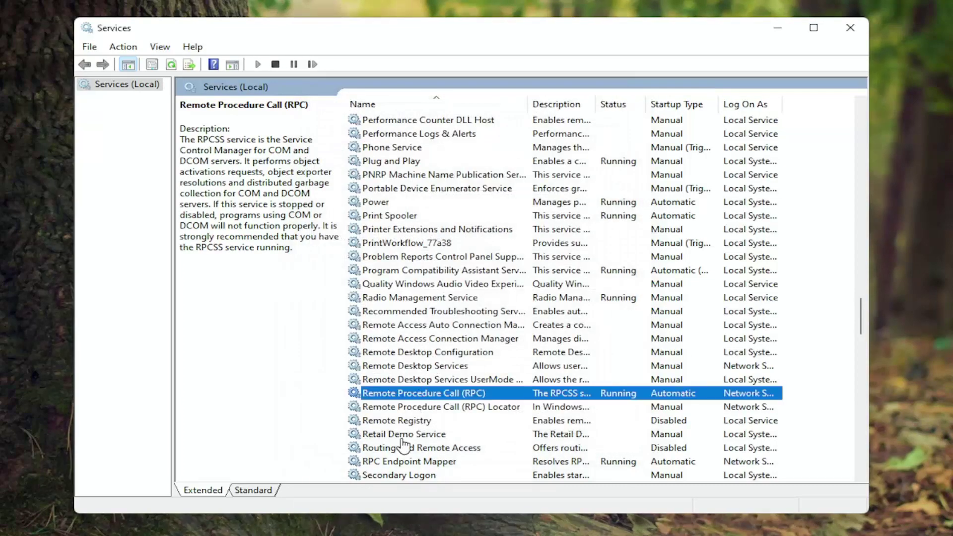
pyautogui.doubleClick(396, 462)
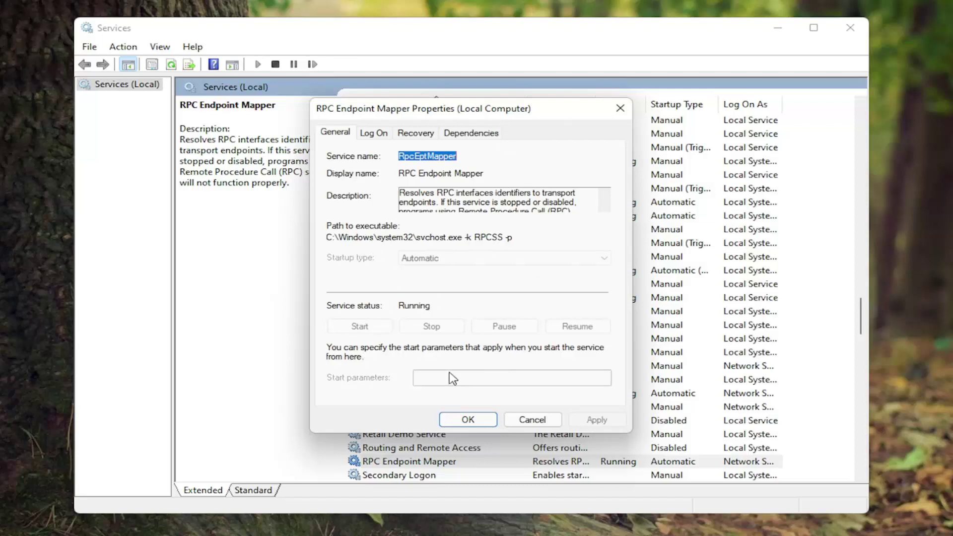
pyautogui.click(467, 419)
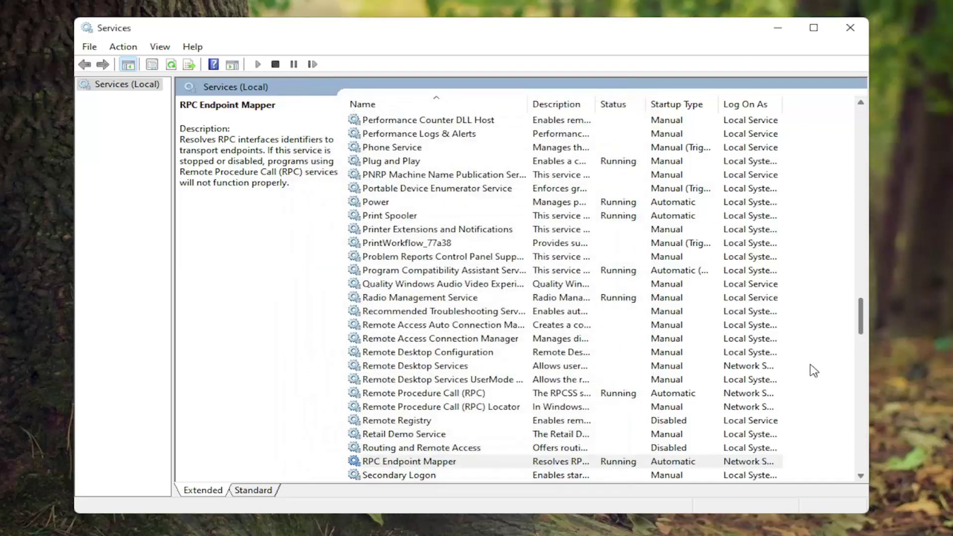
pyautogui.scroll(-7, 789, 365)
pyautogui.scroll(-20, 756, 359)
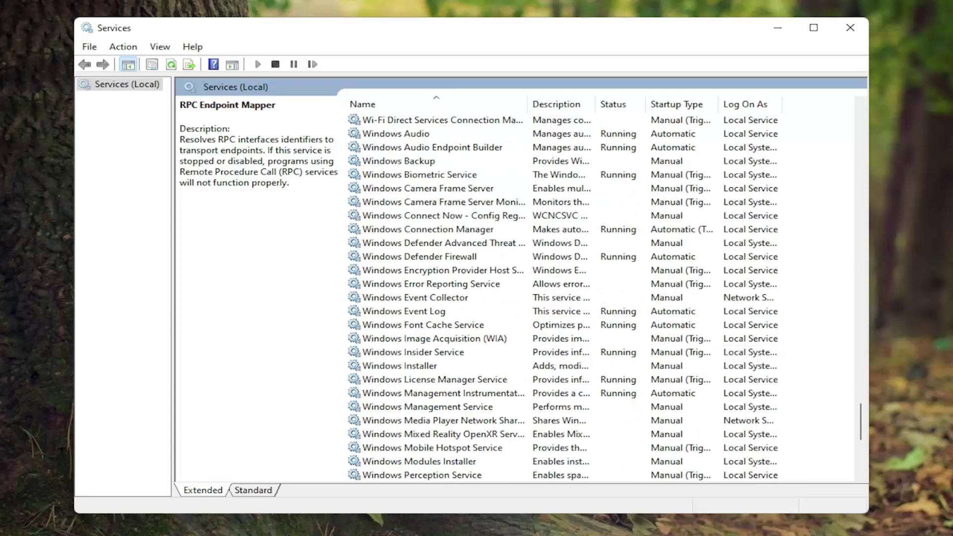
# Step: Start the Windows Backup service from its properties, then close the Services console
pyautogui.doubleClick(412, 161)
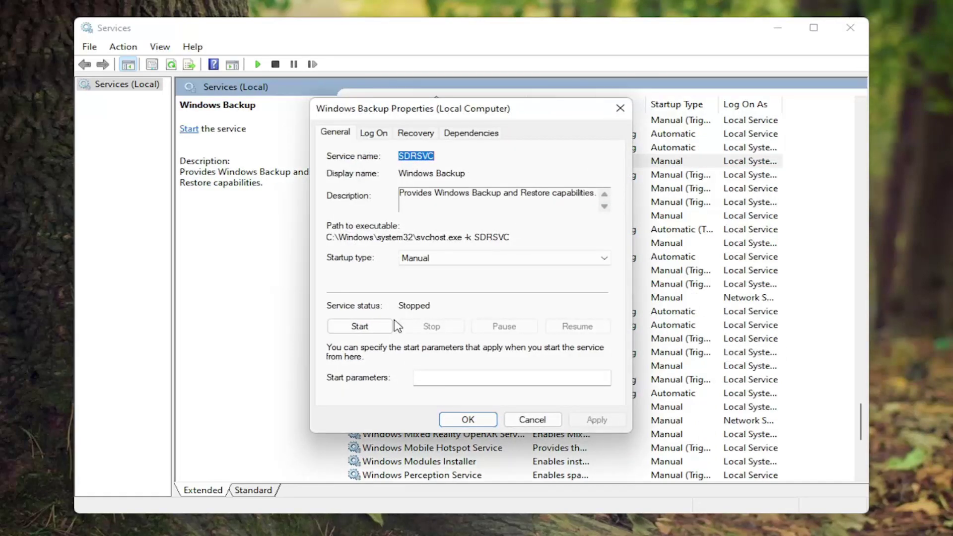
pyautogui.click(363, 327)
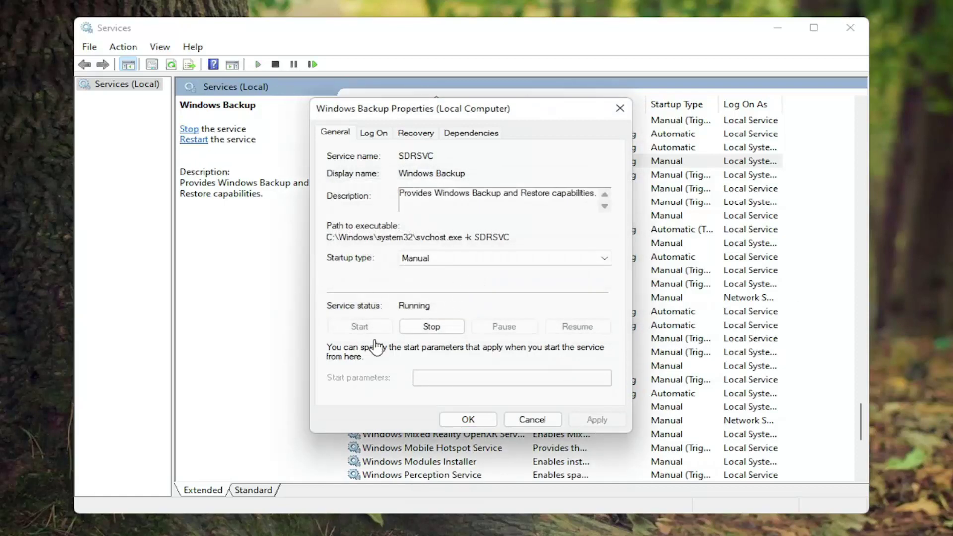
pyautogui.click(468, 420)
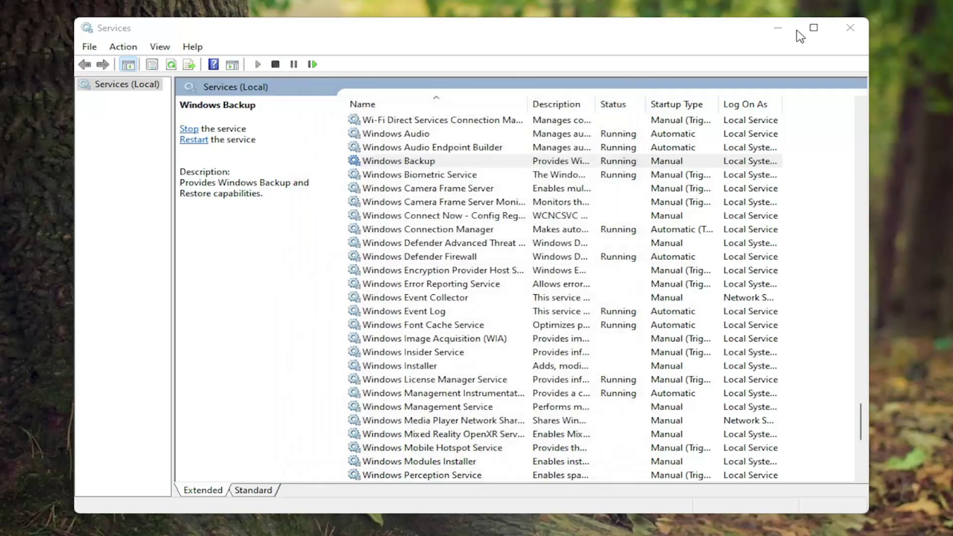
pyautogui.click(850, 28)
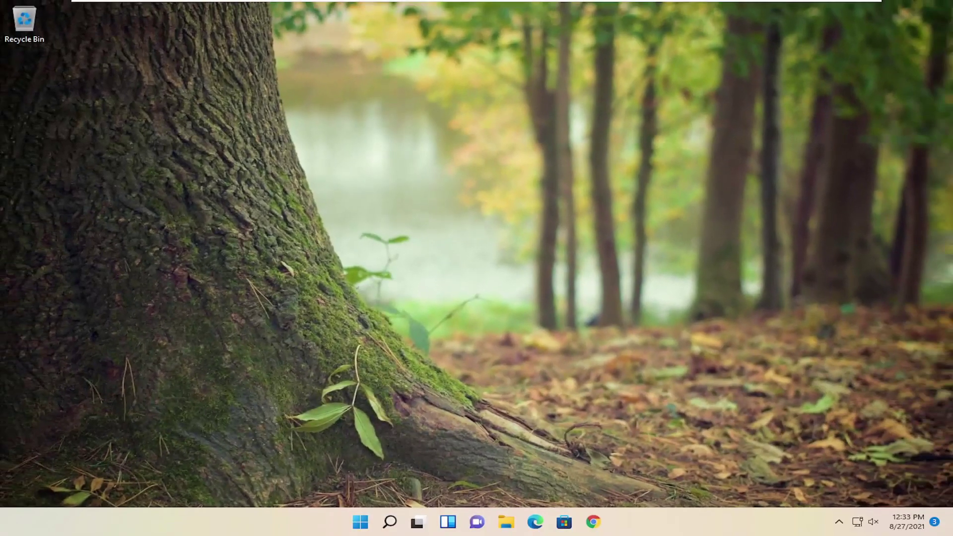
# Step: Launch File Explorer by searching 'file explorer' and show This PC with its drives
pyautogui.click(390, 522)
pyautogui.write('file explorer')
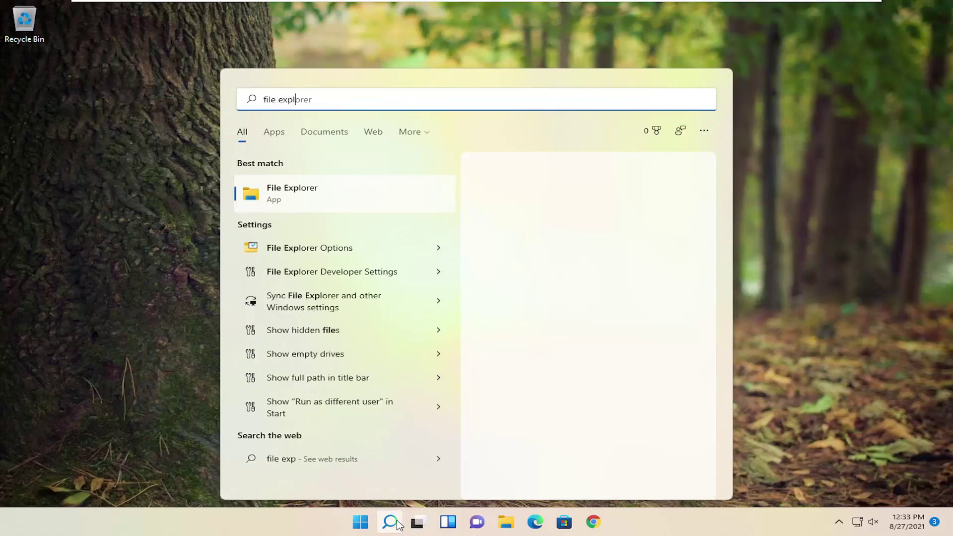
pyautogui.click(275, 191)
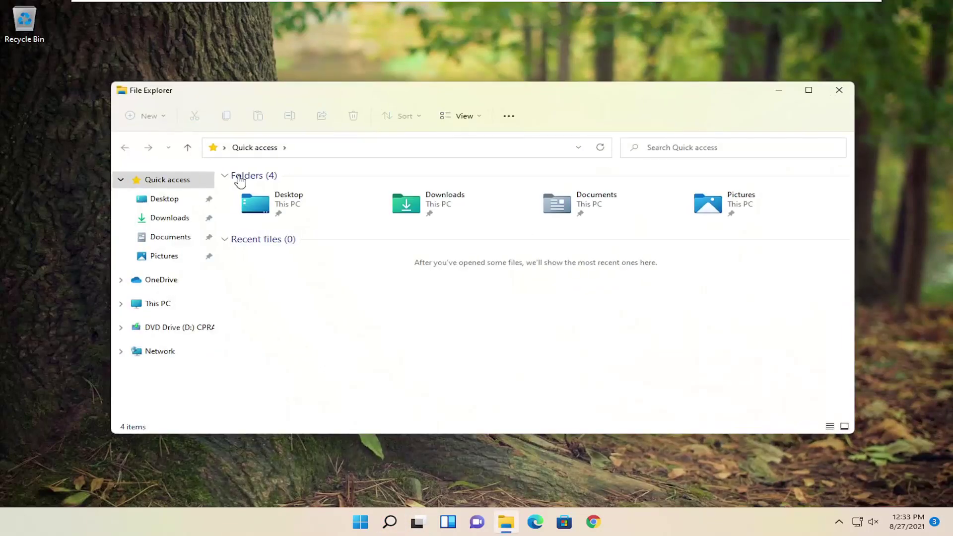
pyautogui.click(169, 306)
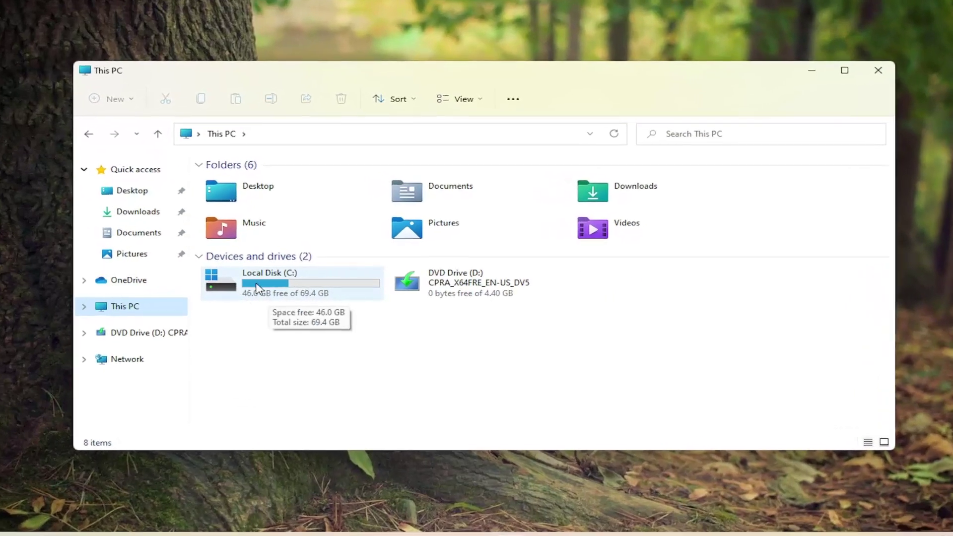
# Step: Open Local Disk (C:) properties and launch Error checking from the Tools tab
pyautogui.rightClick(257, 288)
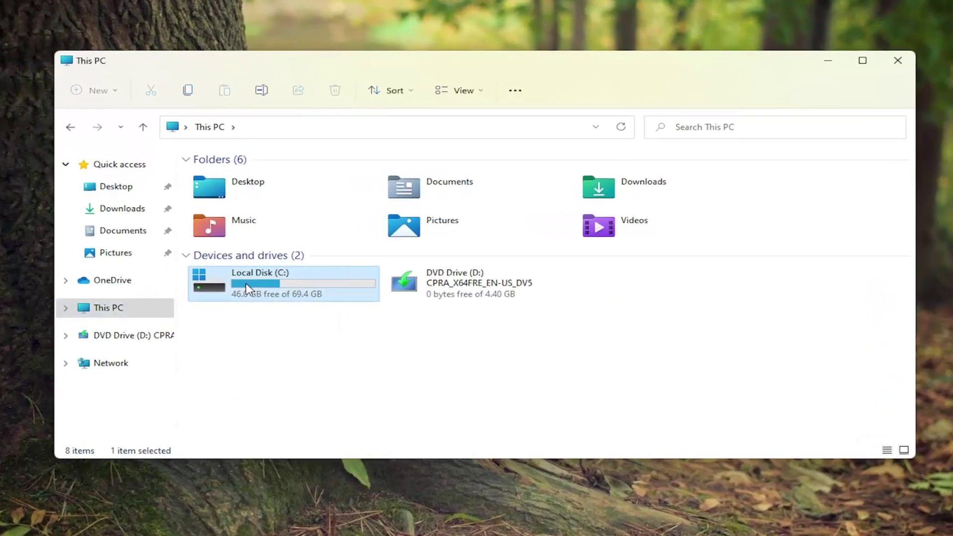
pyautogui.click(297, 453)
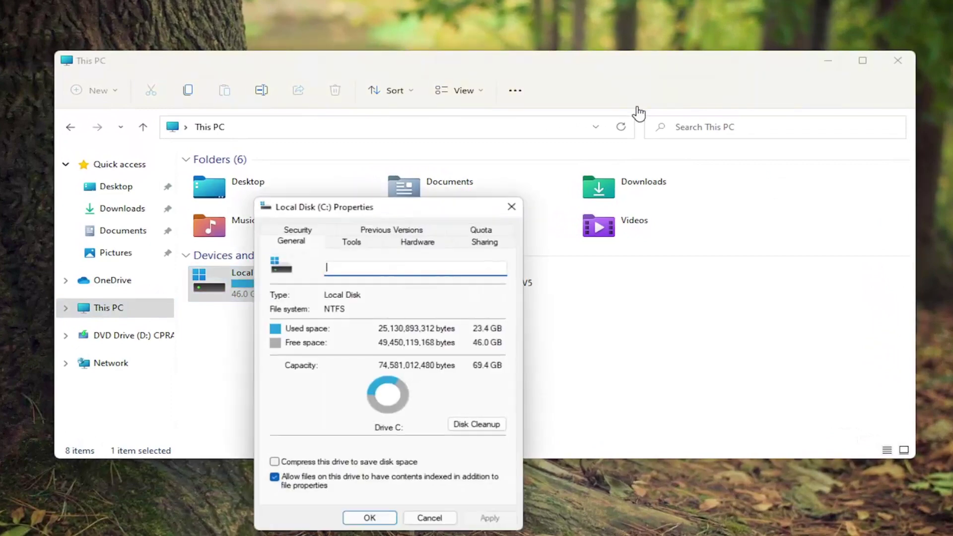
pyautogui.moveTo(377, 204); pyautogui.dragTo(438, 89)
pyautogui.click(413, 126)
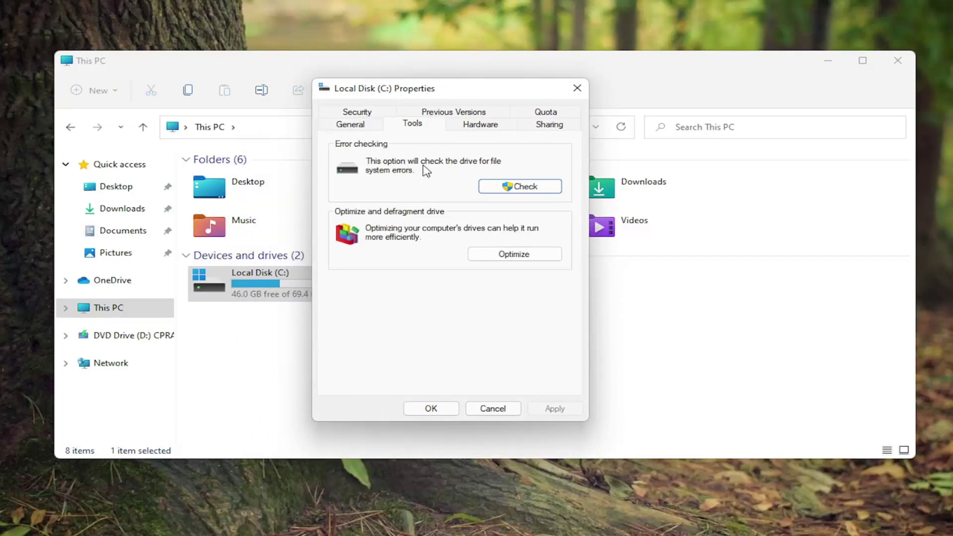
pyautogui.click(519, 187)
# Step: Scan drive C: until it reports no errors, then close the result, properties and This PC
pyautogui.click(380, 245)
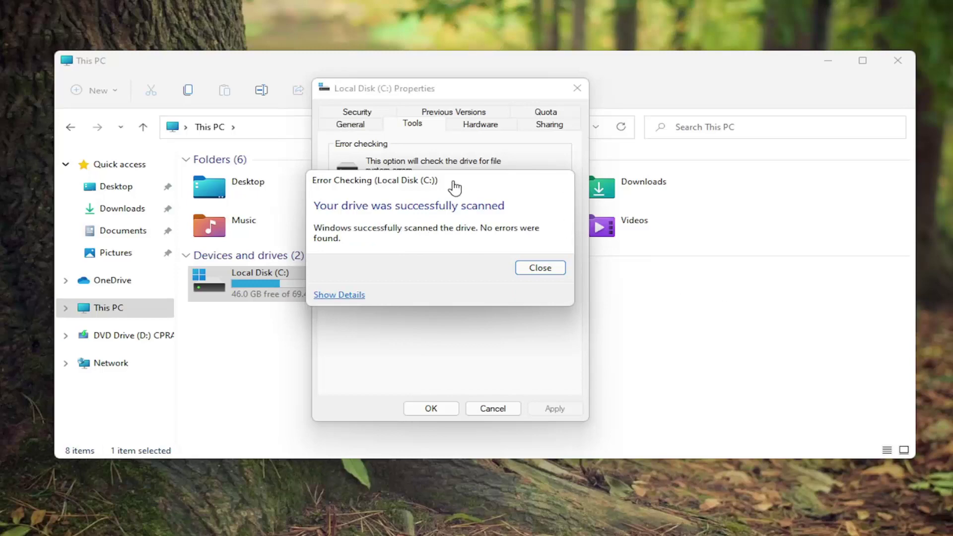
pyautogui.click(535, 270)
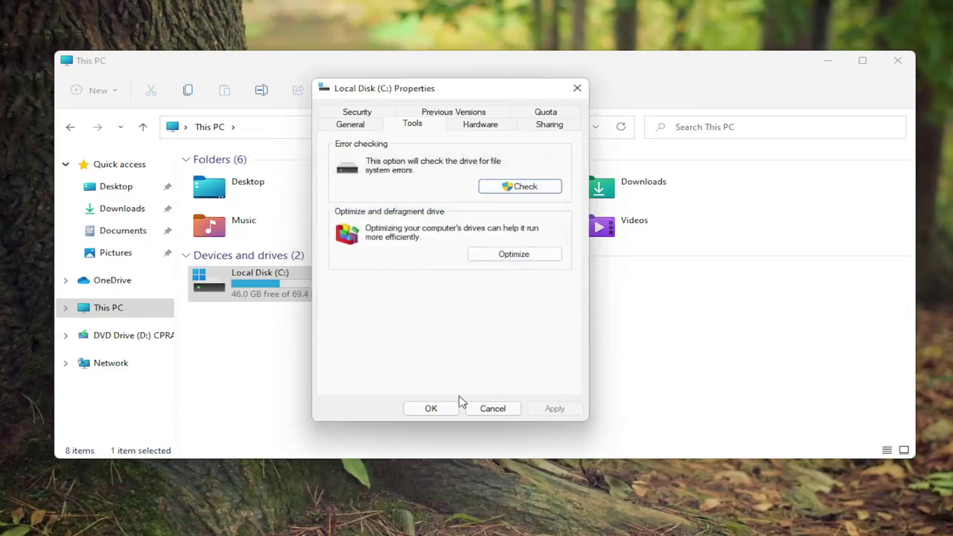
pyautogui.click(431, 410)
pyautogui.click(899, 64)
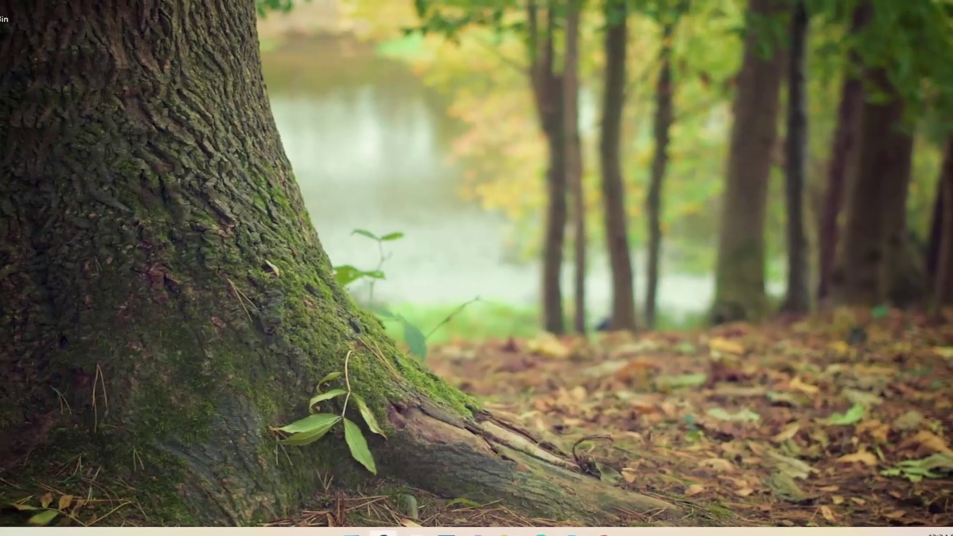
# Step: Find Command Prompt by searching 'cmd' and run it as administrator, approving the UAC prompt
pyautogui.click(389, 522)
pyautogui.write('cmd')
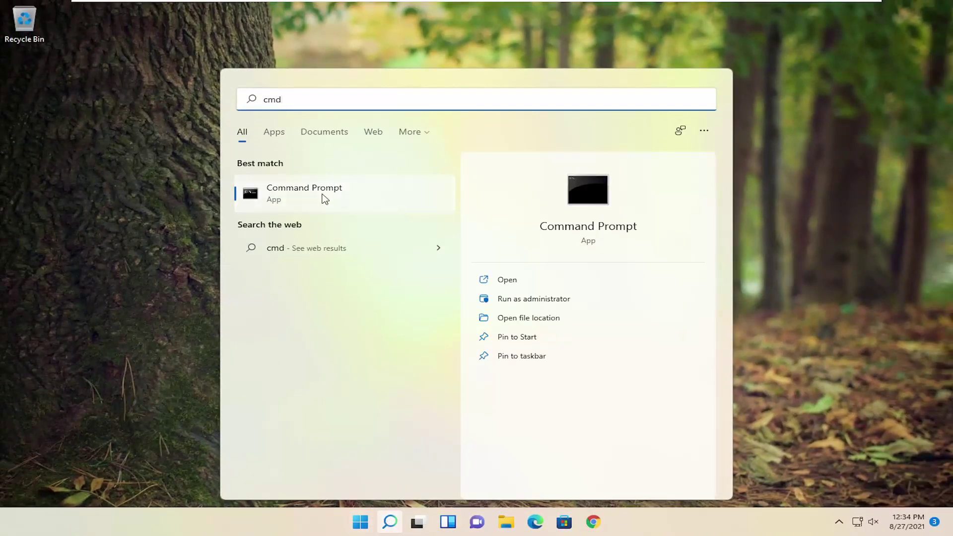
pyautogui.rightClick(300, 185)
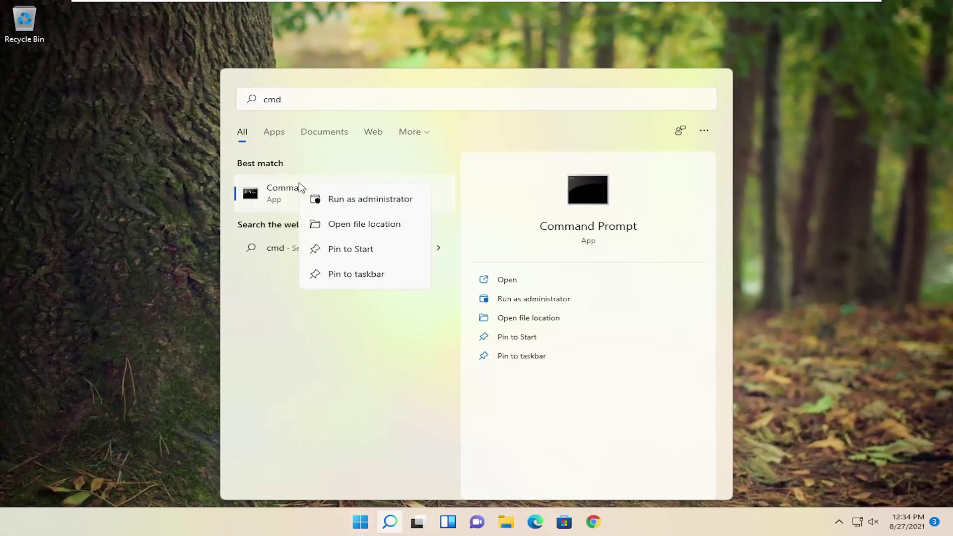
pyautogui.click(343, 200)
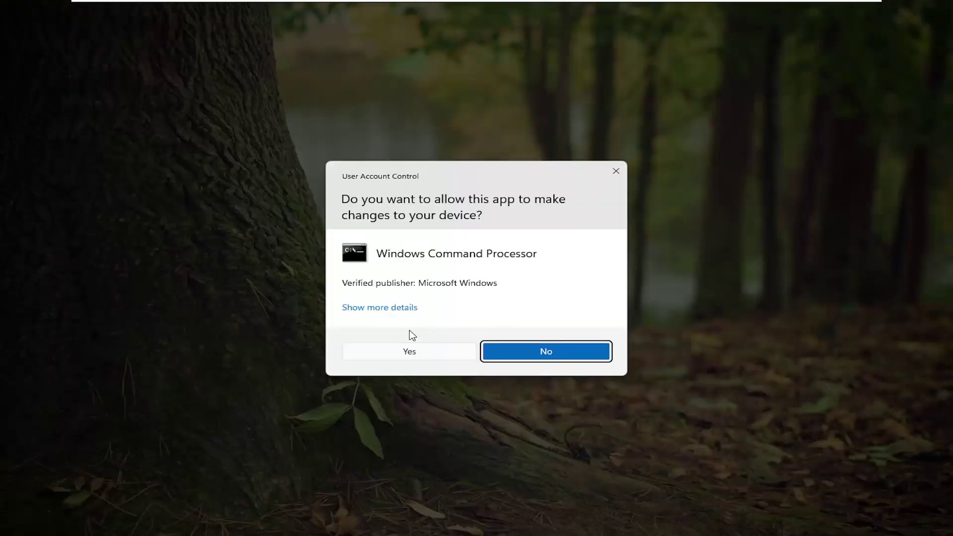
pyautogui.click(404, 353)
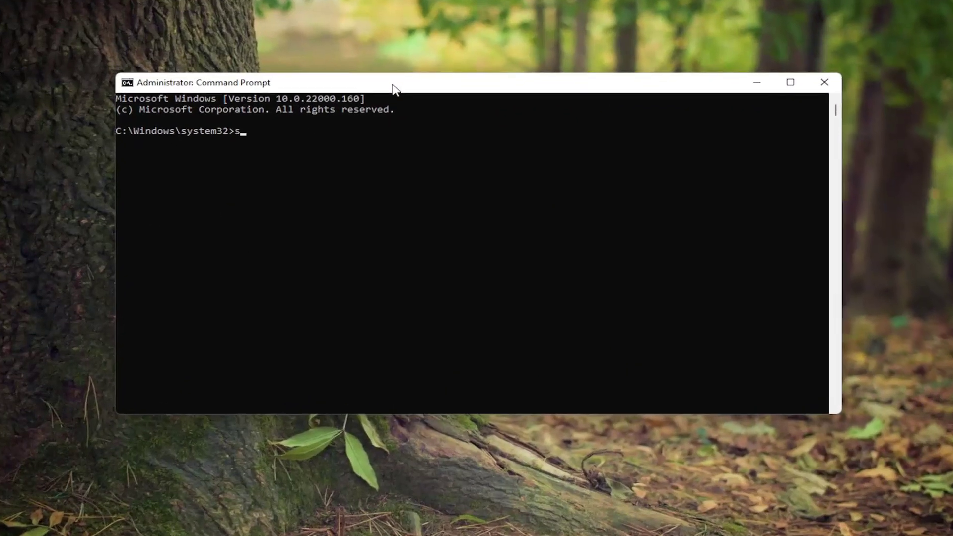
# Step: Run sfc /scannow in the administrator Command Prompt
pyautogui.write('sfc')
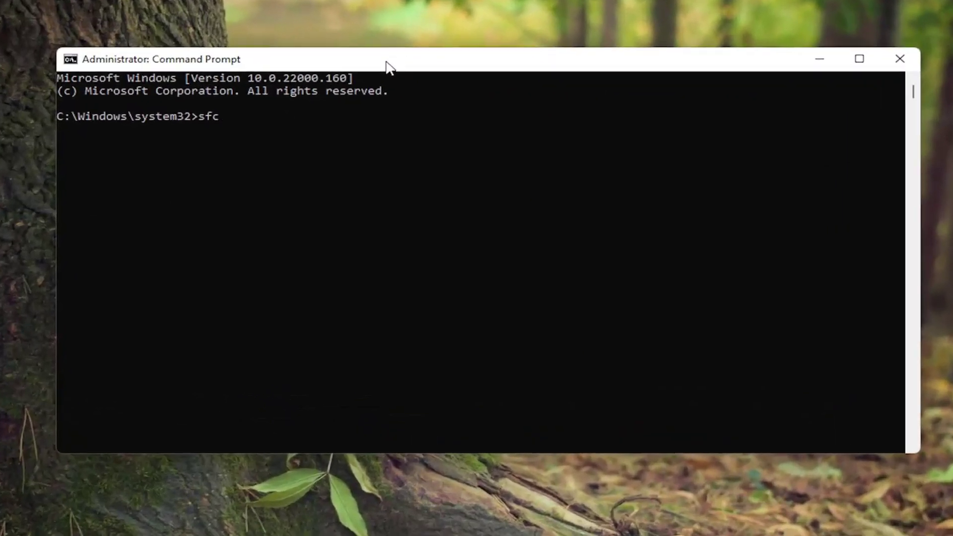
pyautogui.write(' /scannow')
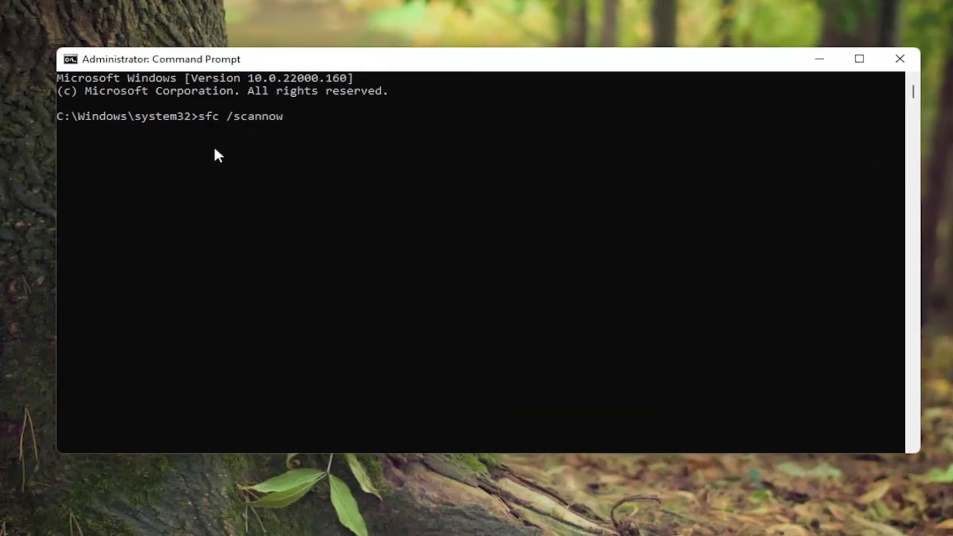
pyautogui.press('Return')
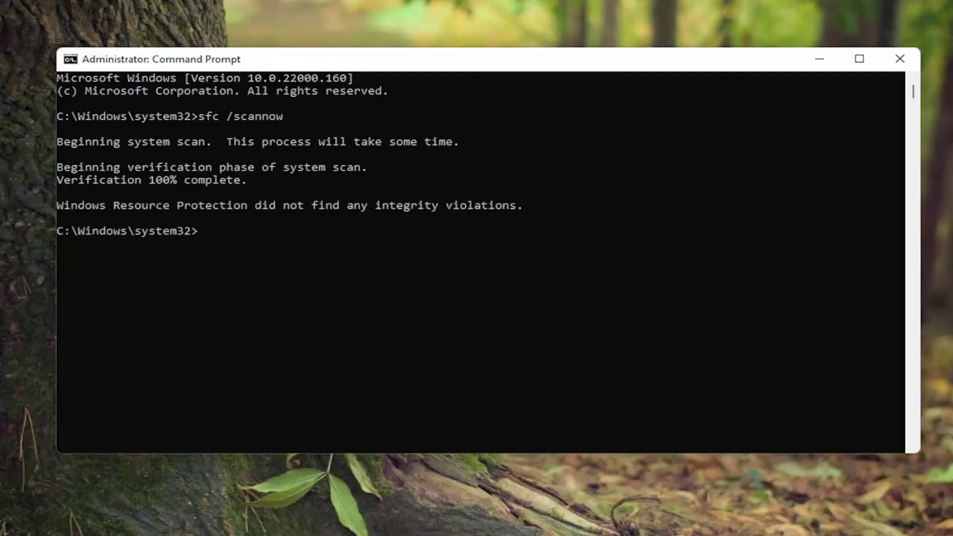
# Step: Close Command Prompt and restart the PC from the Start button's quick-access menu
pyautogui.click(898, 64)
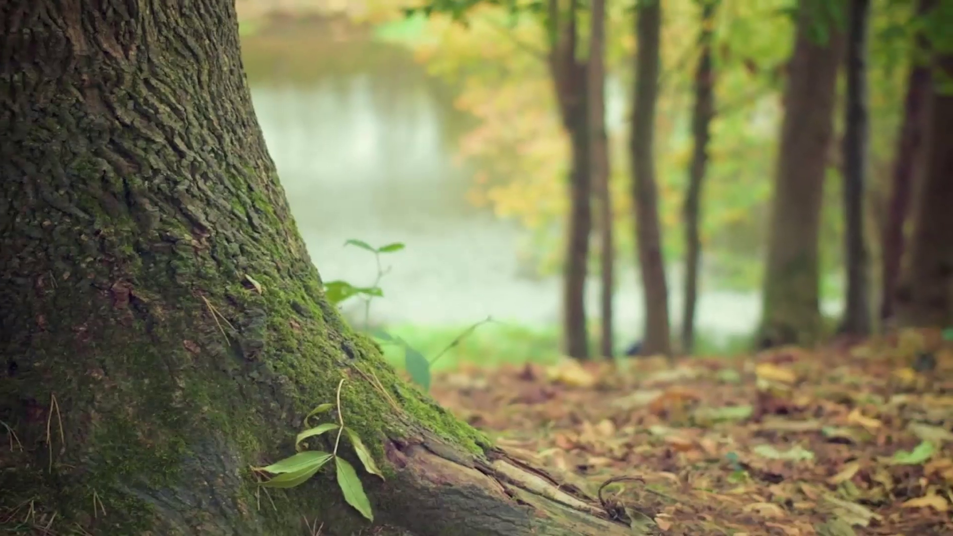
pyautogui.press('super+x')
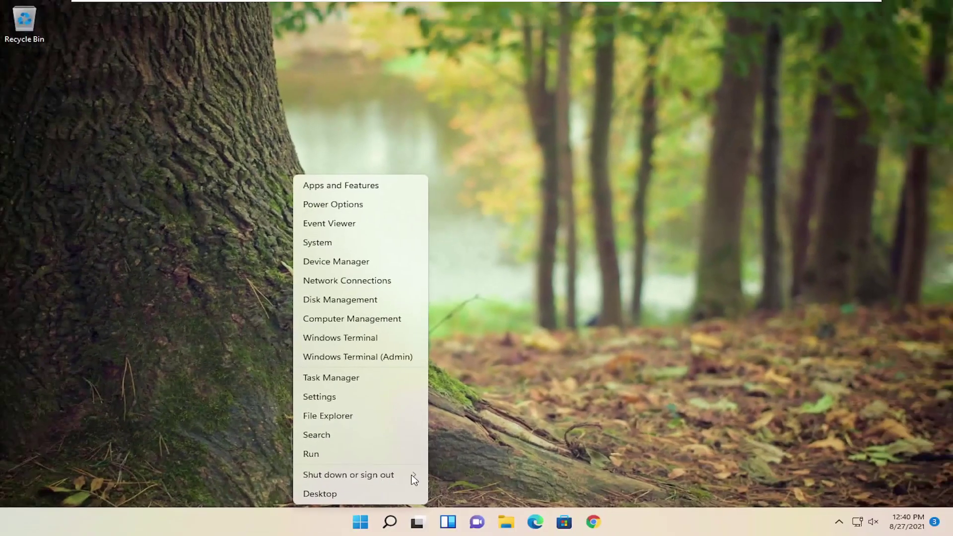
pyautogui.press('Escape')
pyautogui.rightClick(367, 515)
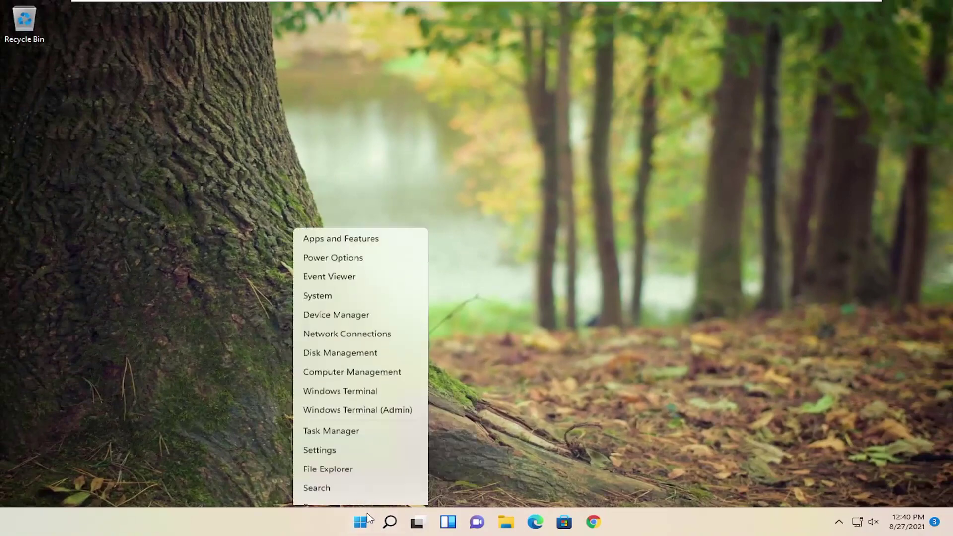
pyautogui.moveTo(378, 474)
pyautogui.click(468, 493)
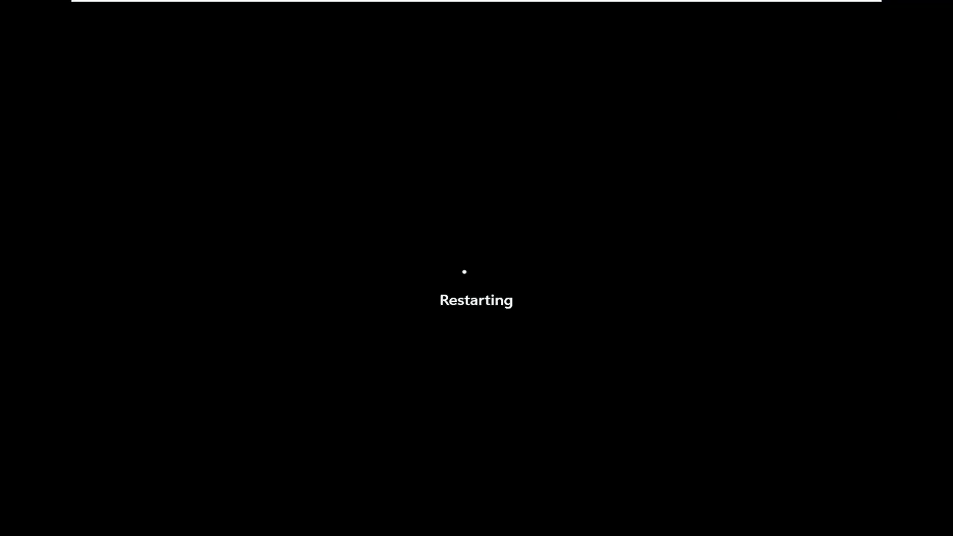